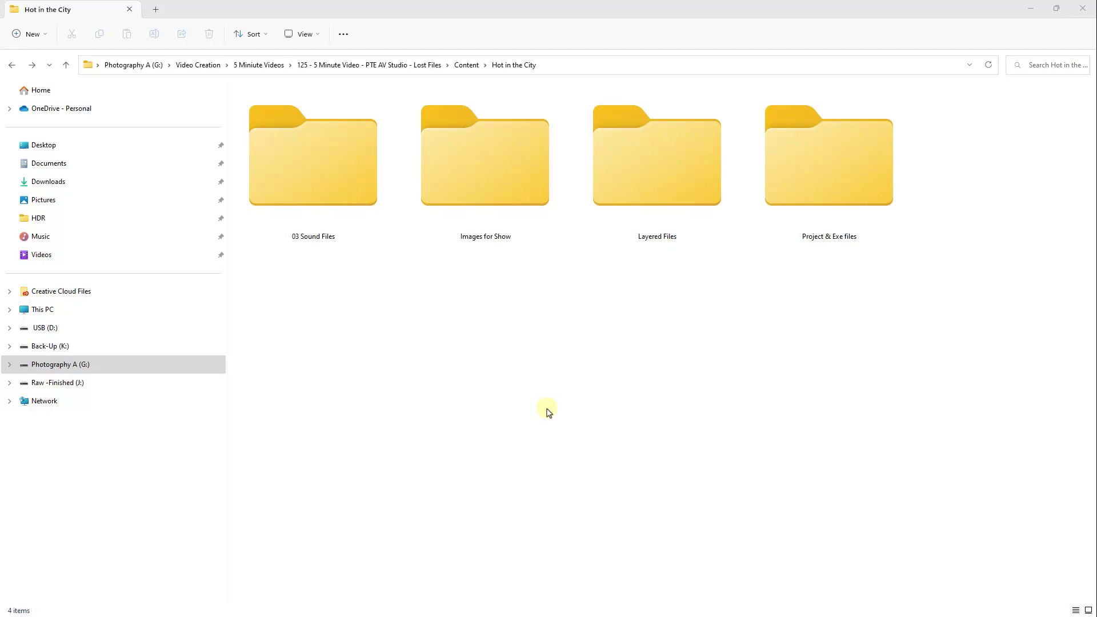
- Check the 03 Sound Files, Images for Show and Layered Files folders, then select Project & Exe files
double_click(313, 172)
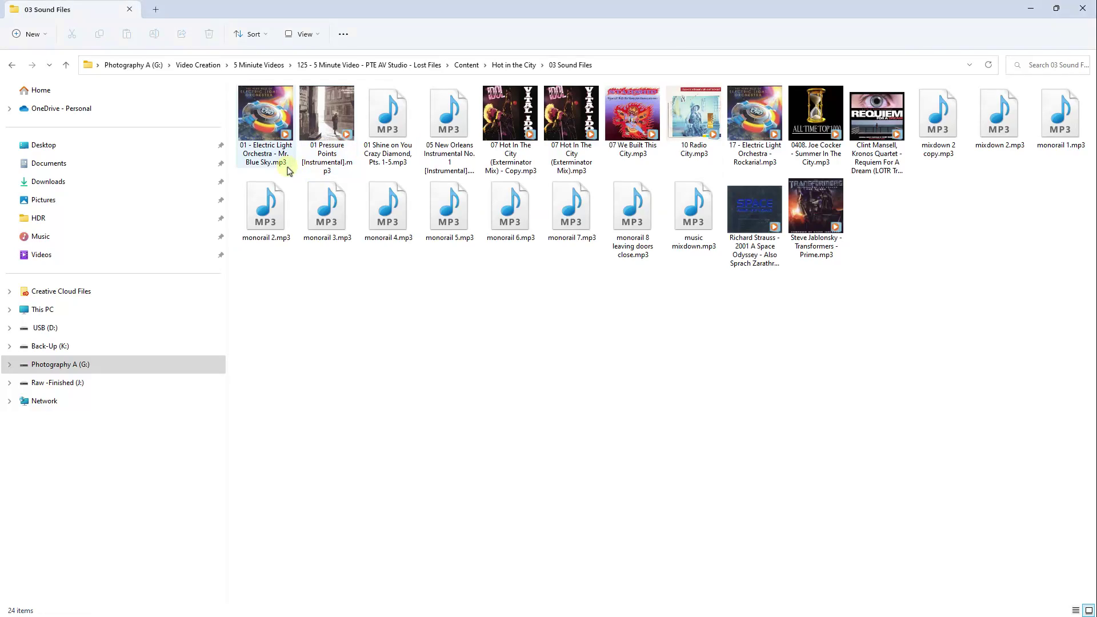
click(11, 65)
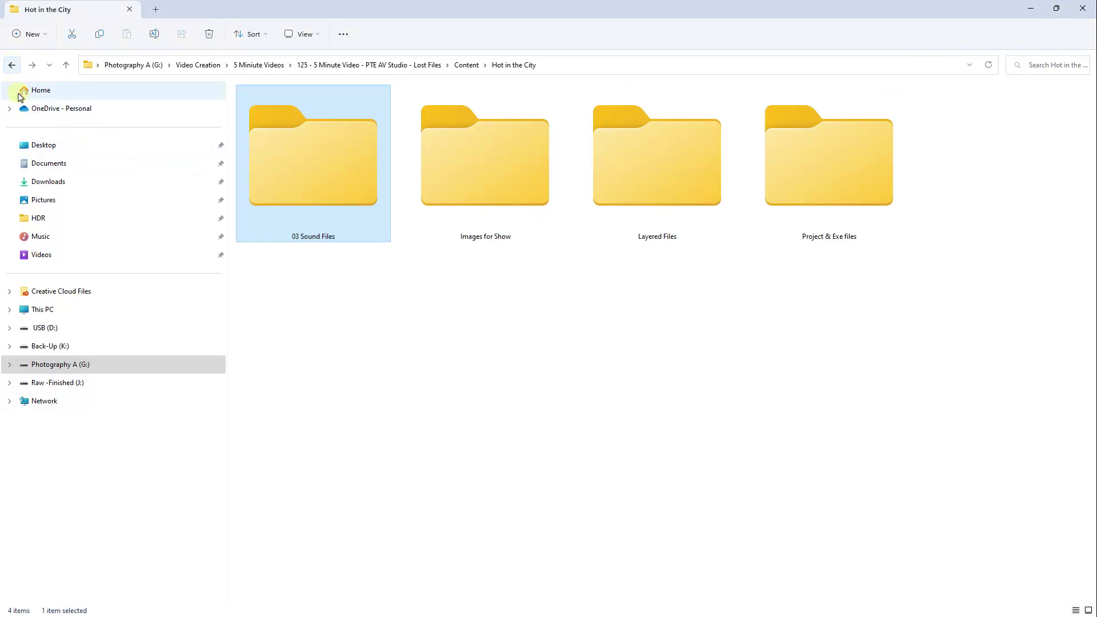
double_click(489, 177)
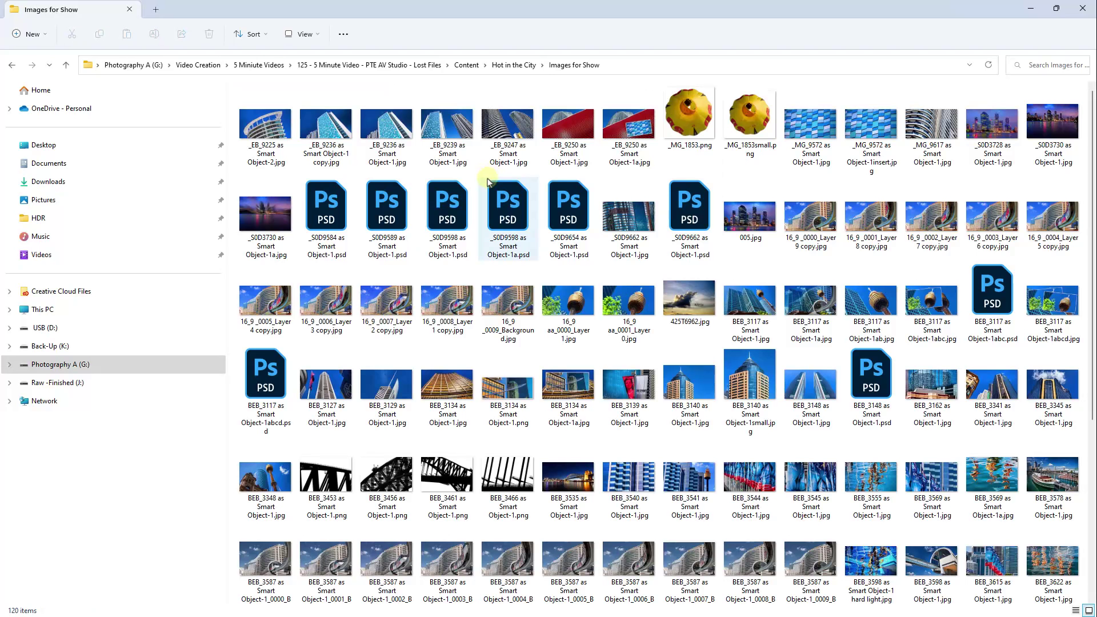
click(11, 66)
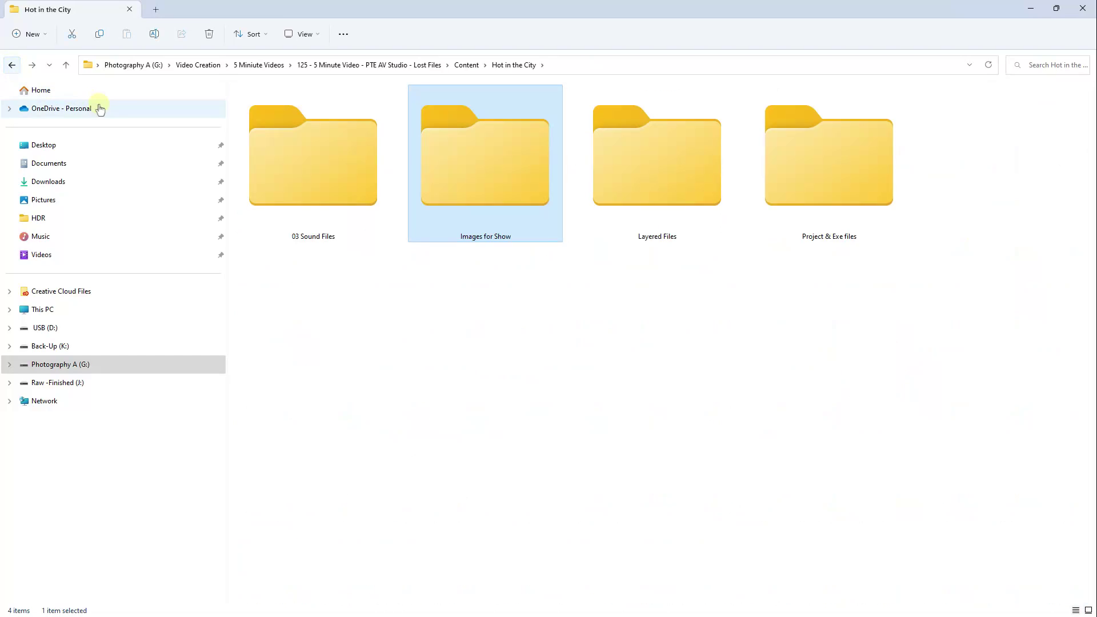
double_click(657, 171)
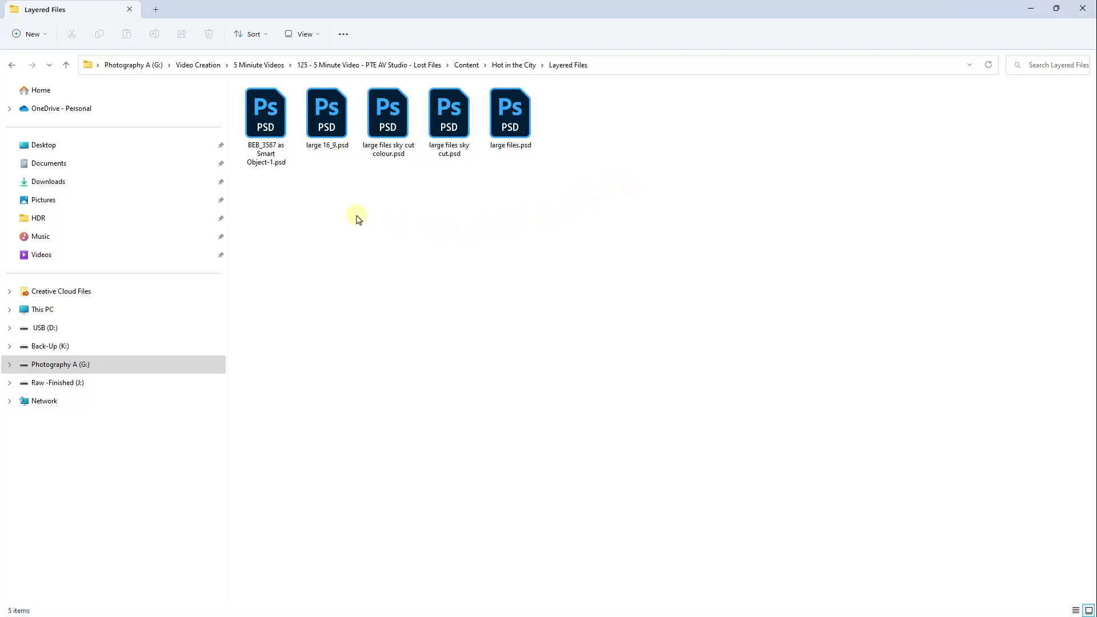
click(11, 66)
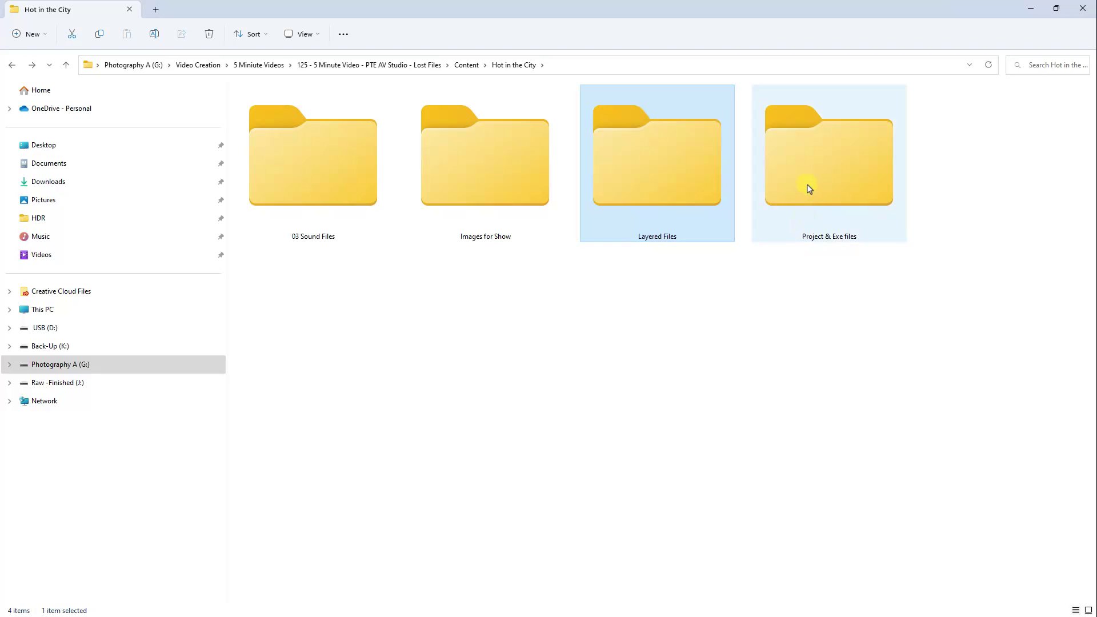
click(832, 167)
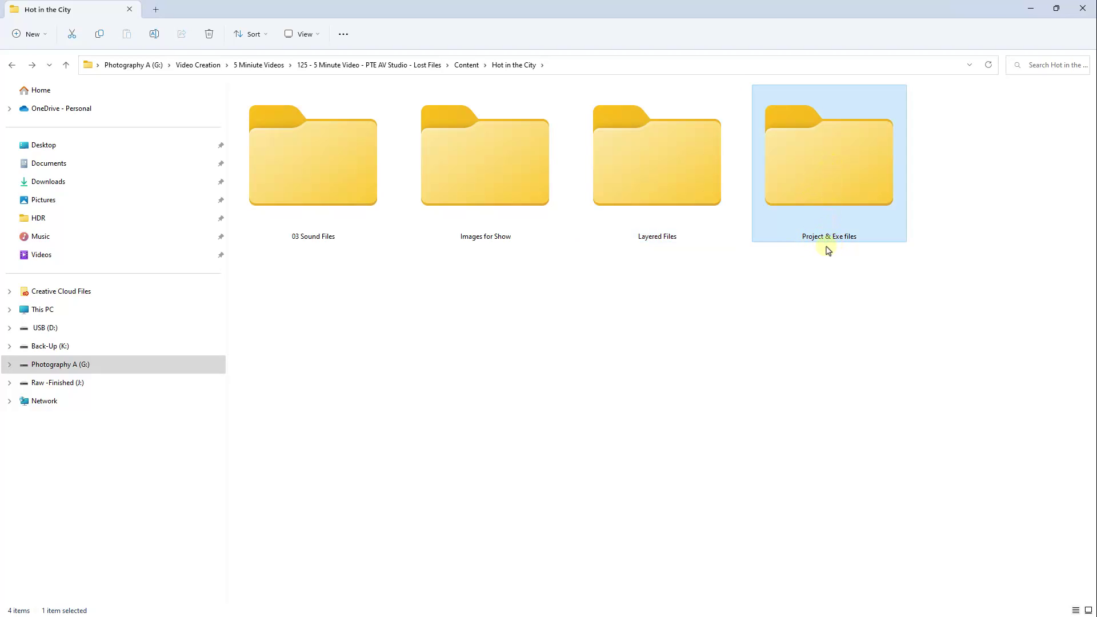
- Open Project & Exe files in Details view, sorted by date with newest first
double_click(833, 171)
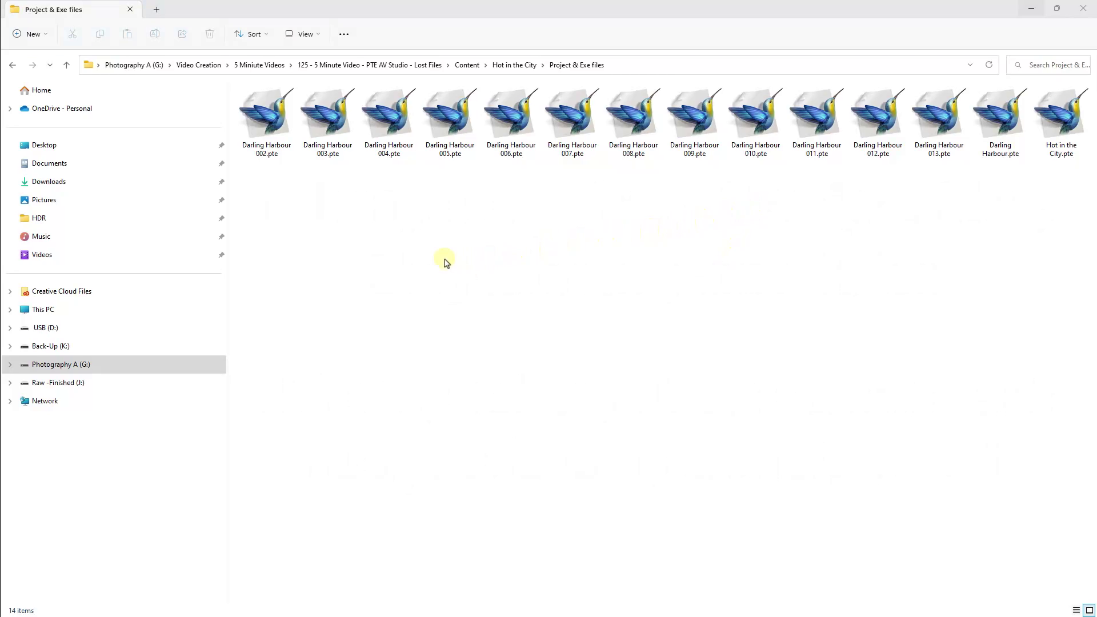
click(315, 35)
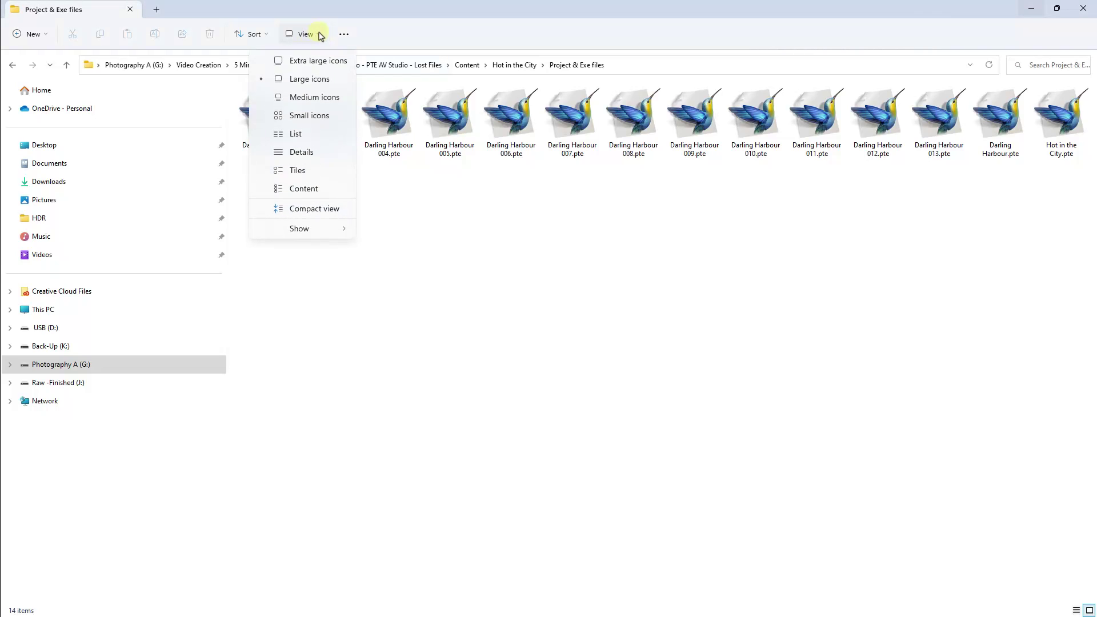
click(303, 152)
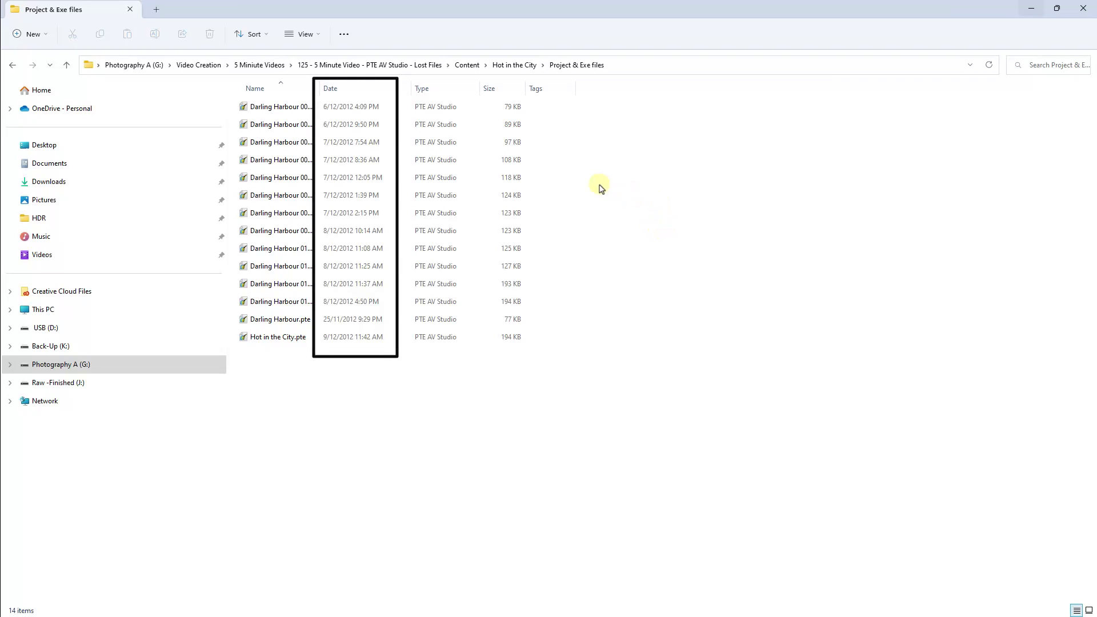
click(371, 90)
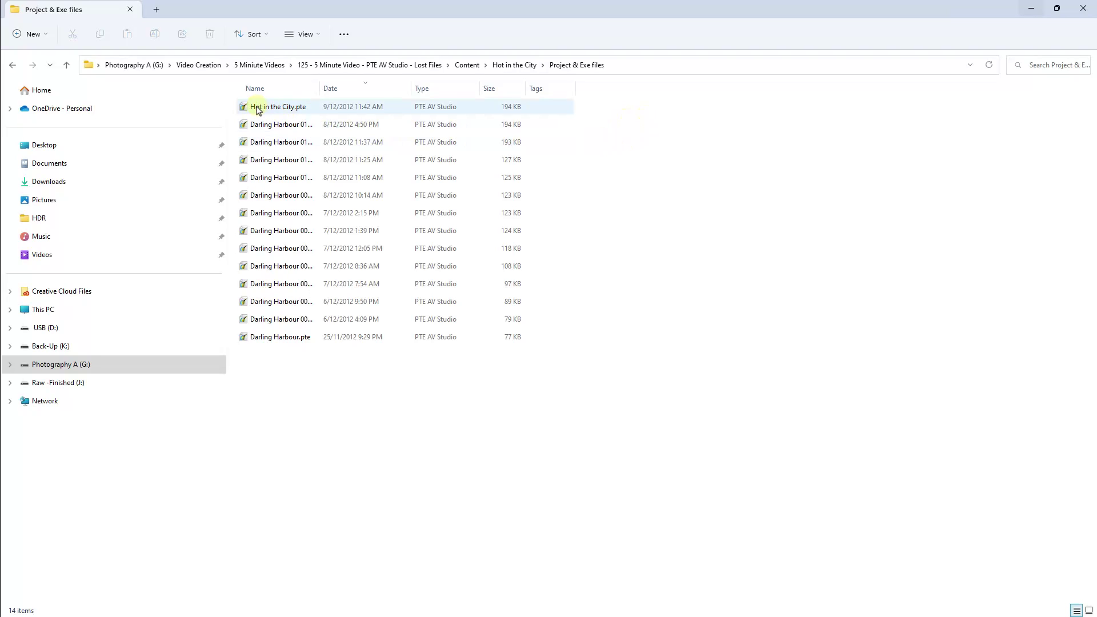
mouse_move(256, 109)
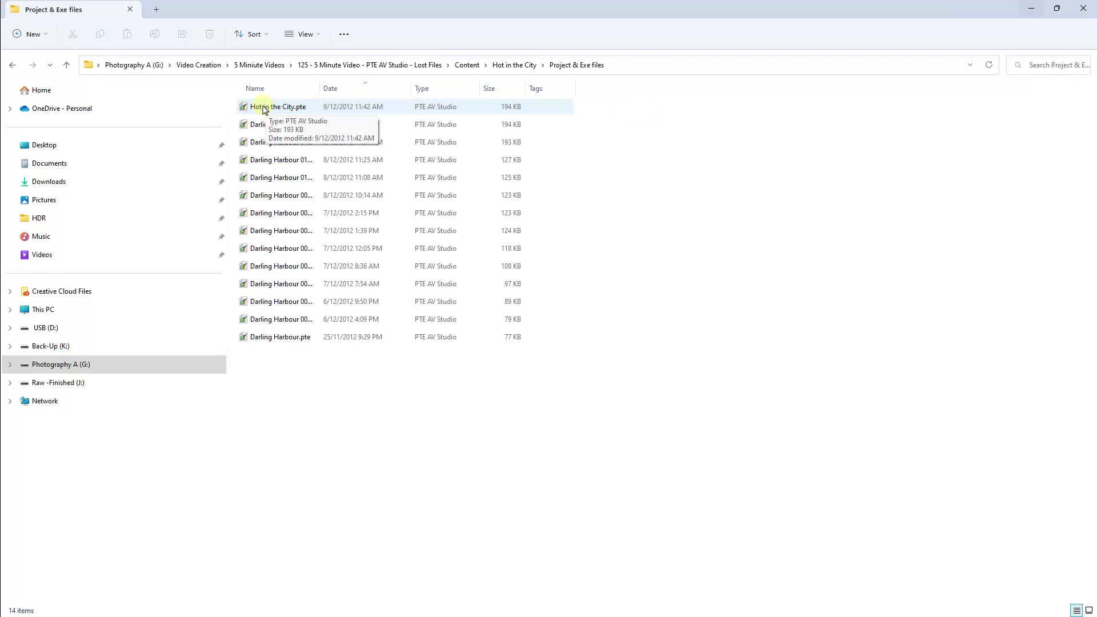
- Open Hot in the City.pte and scroll through its 55 missing images and audio files
double_click(264, 107)
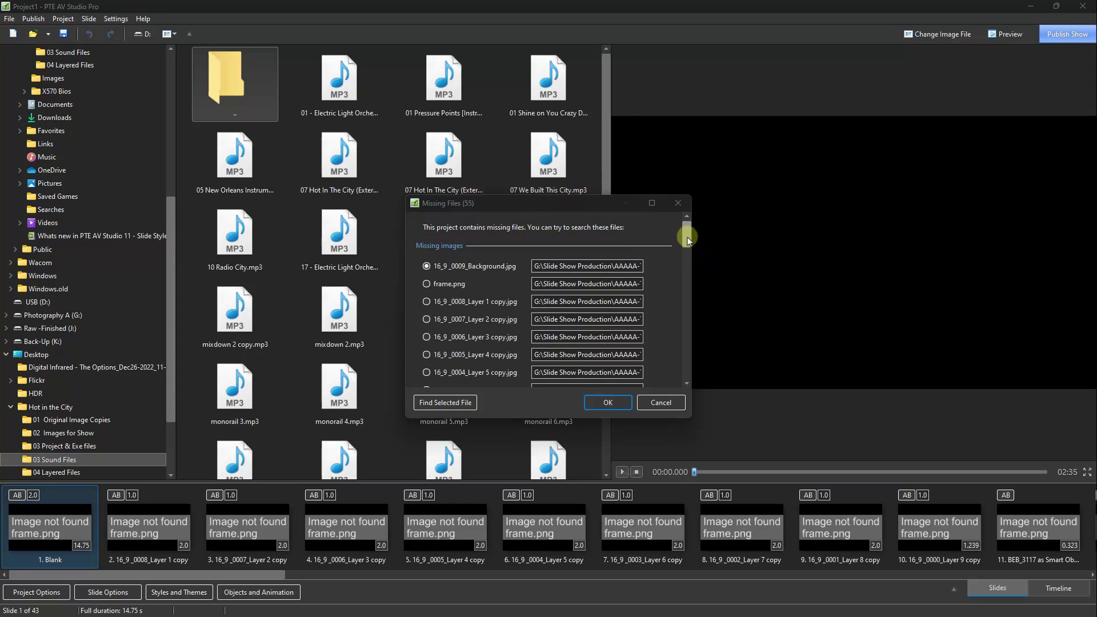
drag(688, 235, 685, 370)
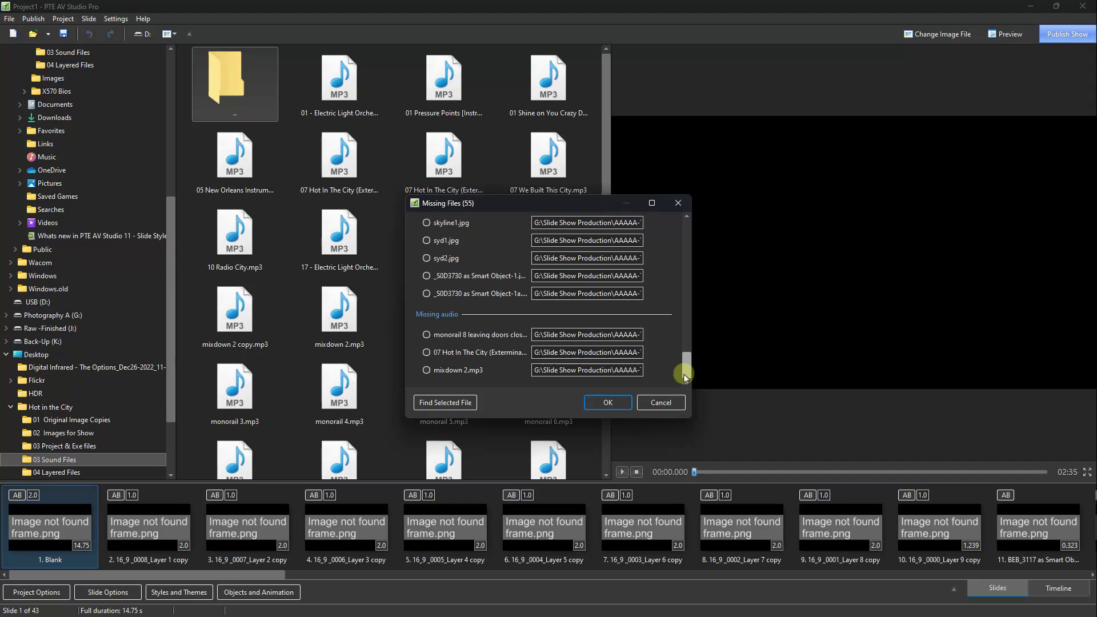
drag(684, 374, 684, 220)
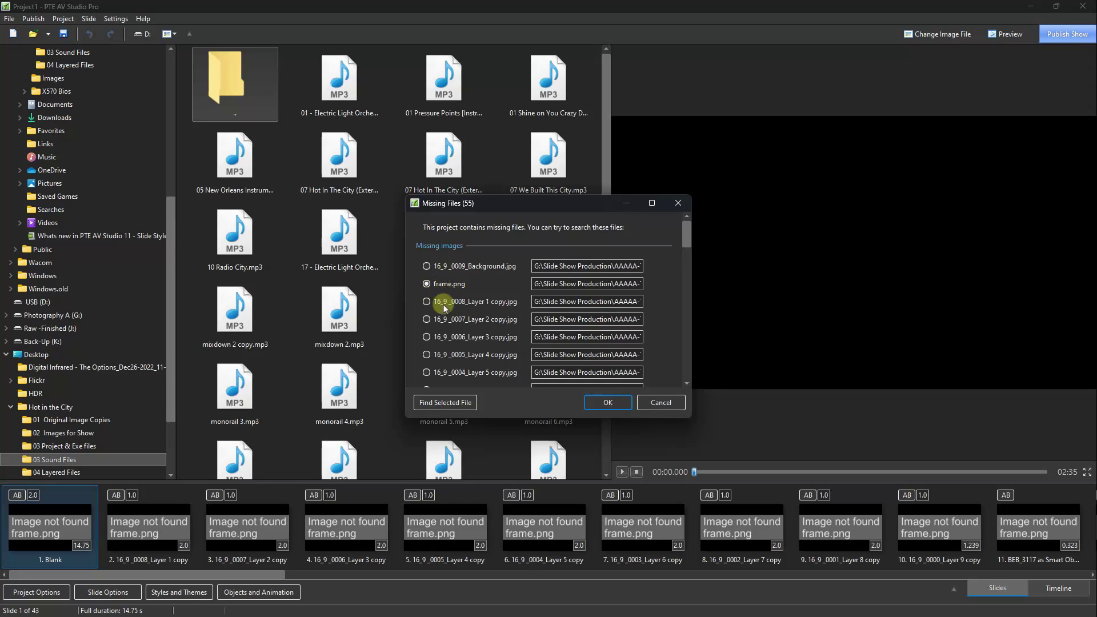
- Relink the missing frame.png to the copy in Lost Files > Content > Hot in the City > Images for Show
click(439, 403)
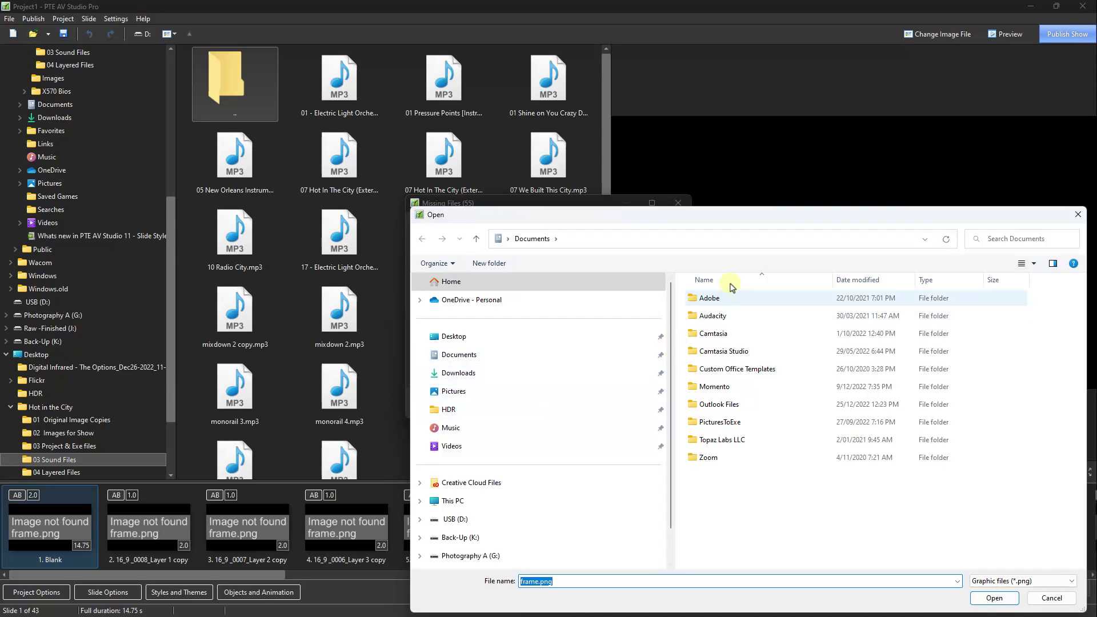
drag(759, 215, 565, 67)
click(265, 409)
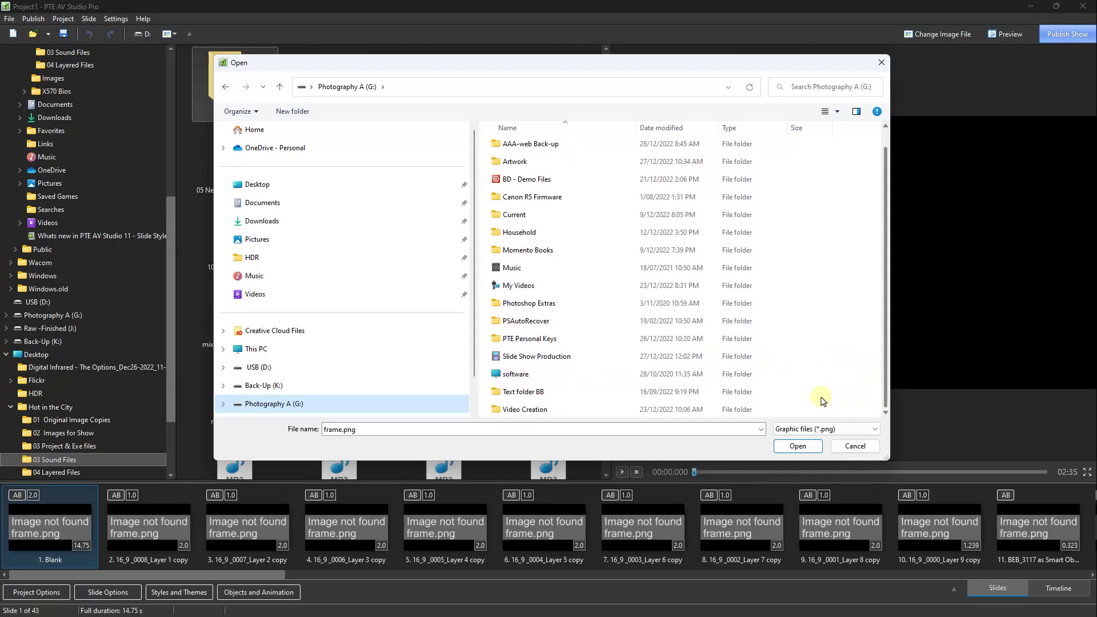
double_click(534, 413)
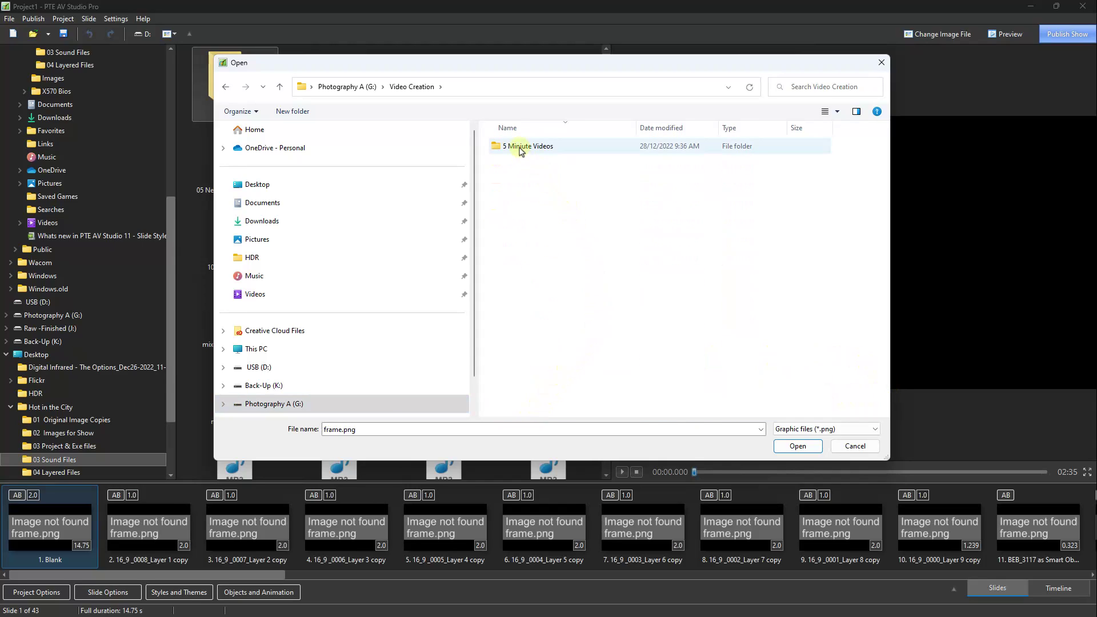
double_click(523, 147)
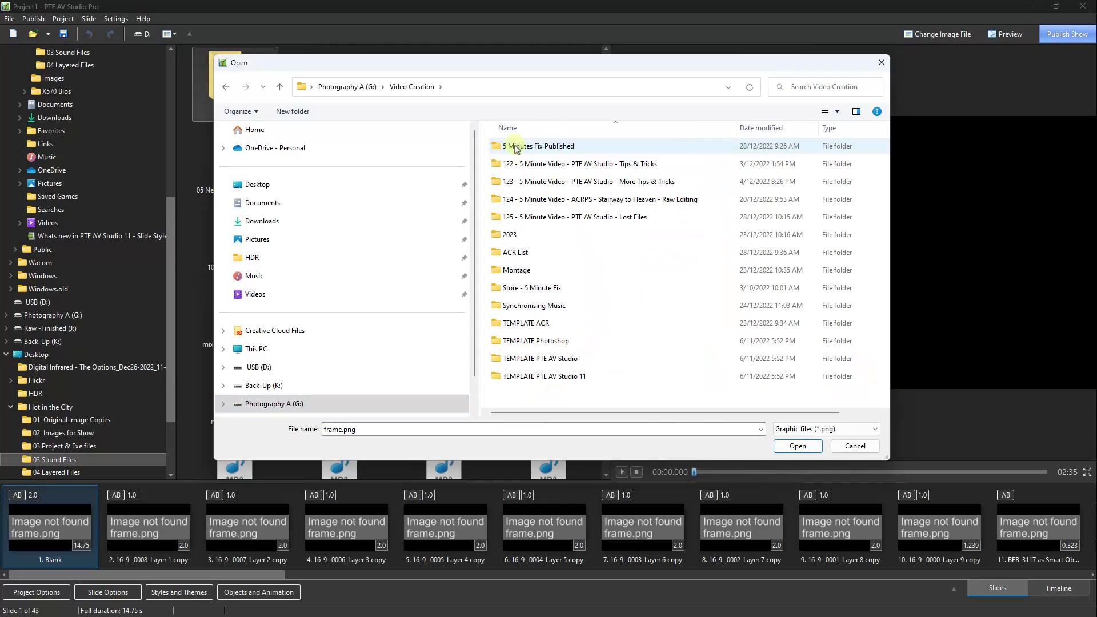
double_click(531, 216)
double_click(508, 166)
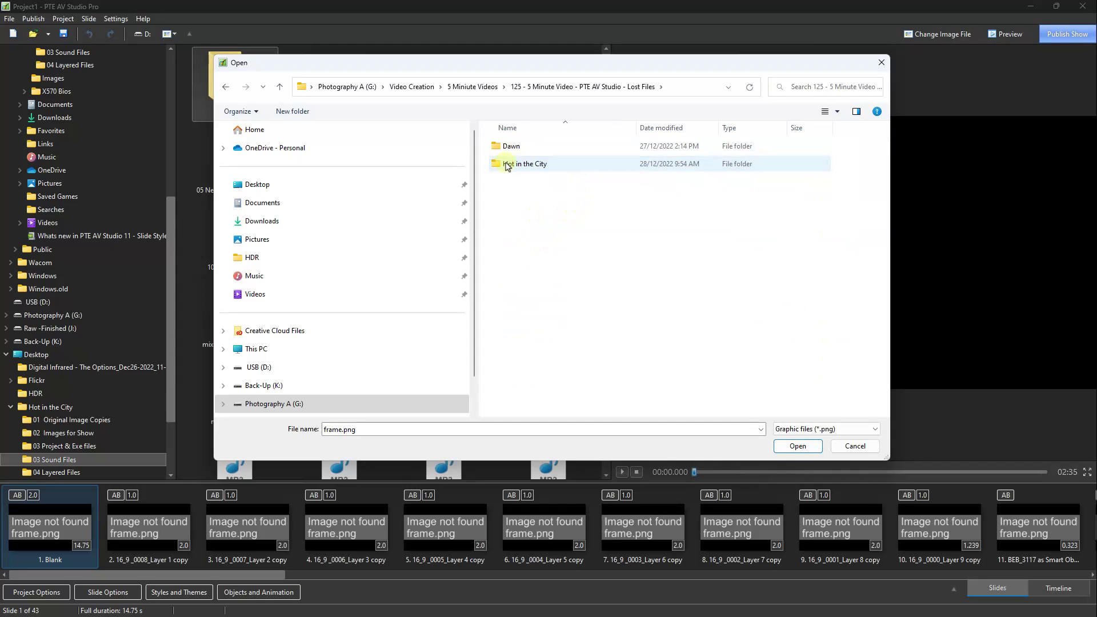
double_click(518, 166)
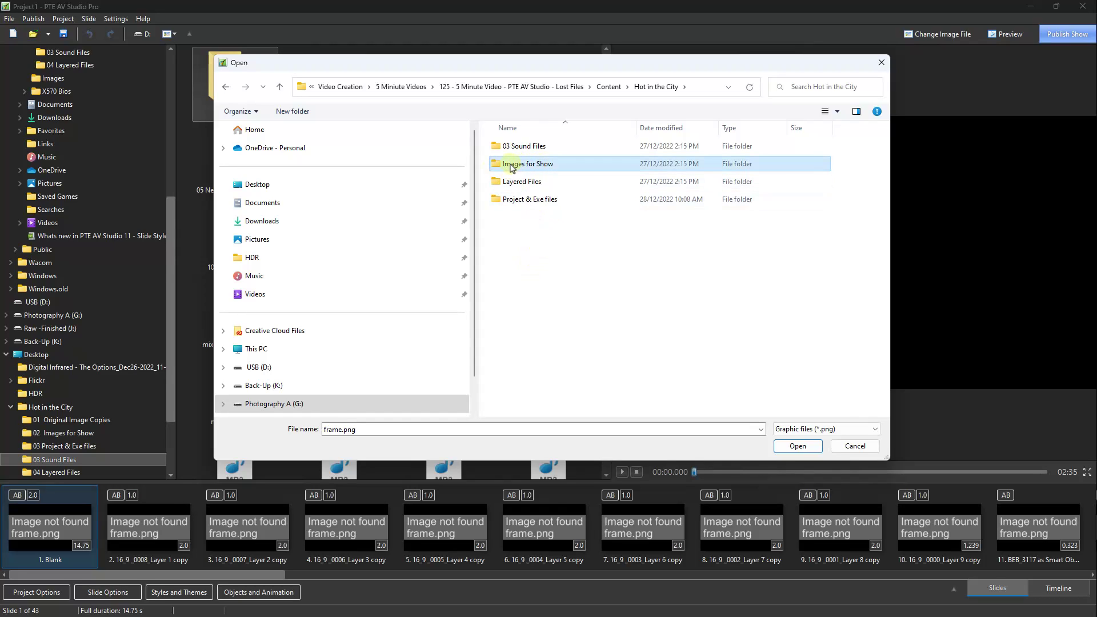
double_click(526, 166)
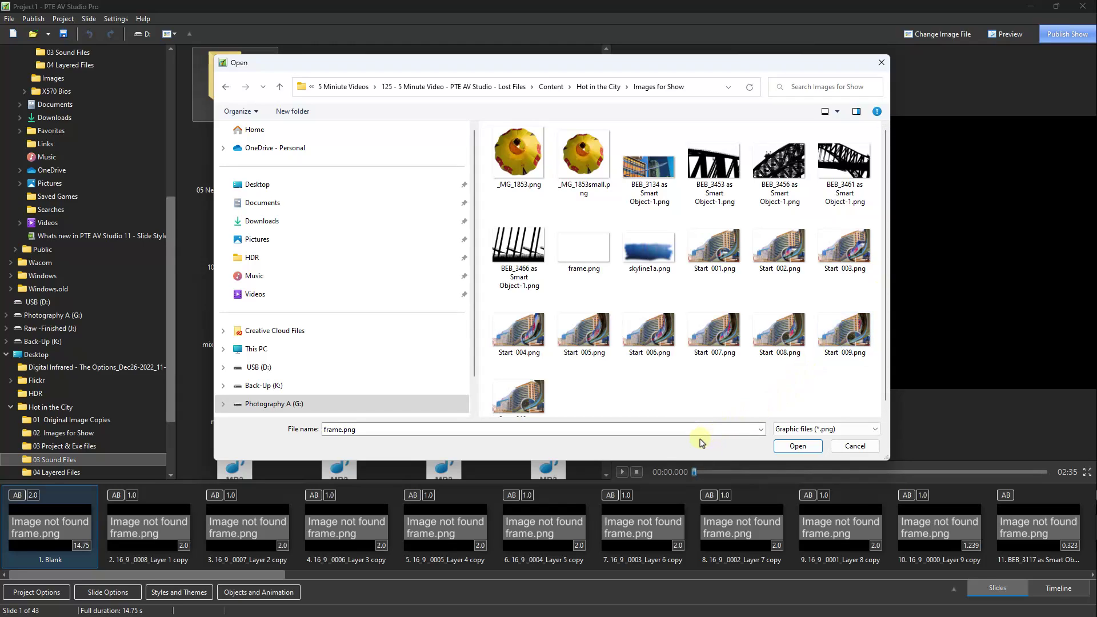
click(581, 248)
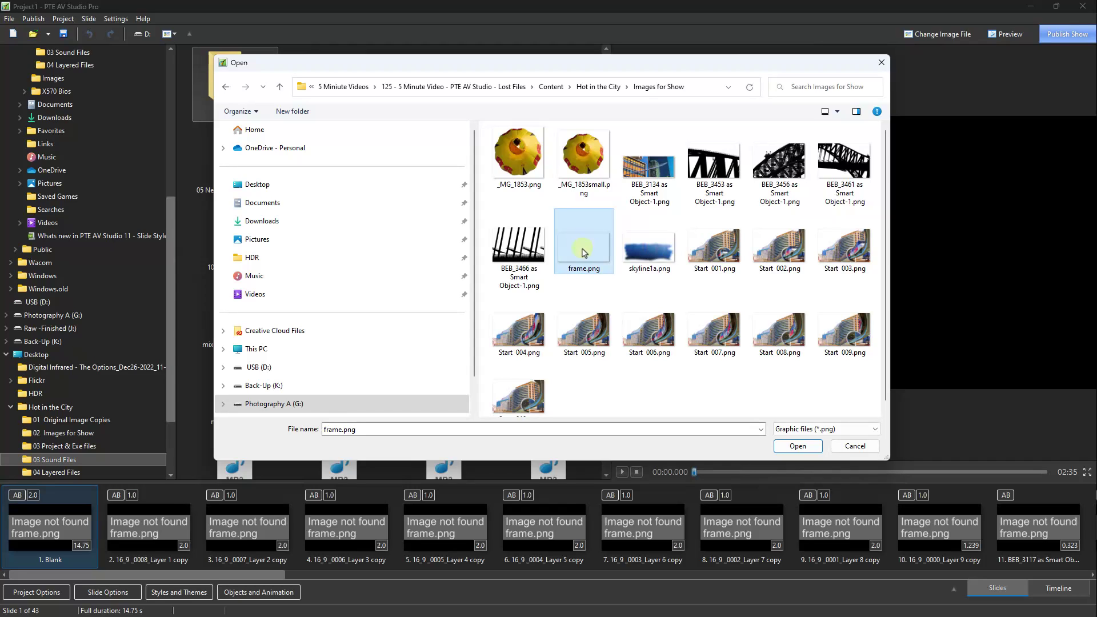
click(796, 446)
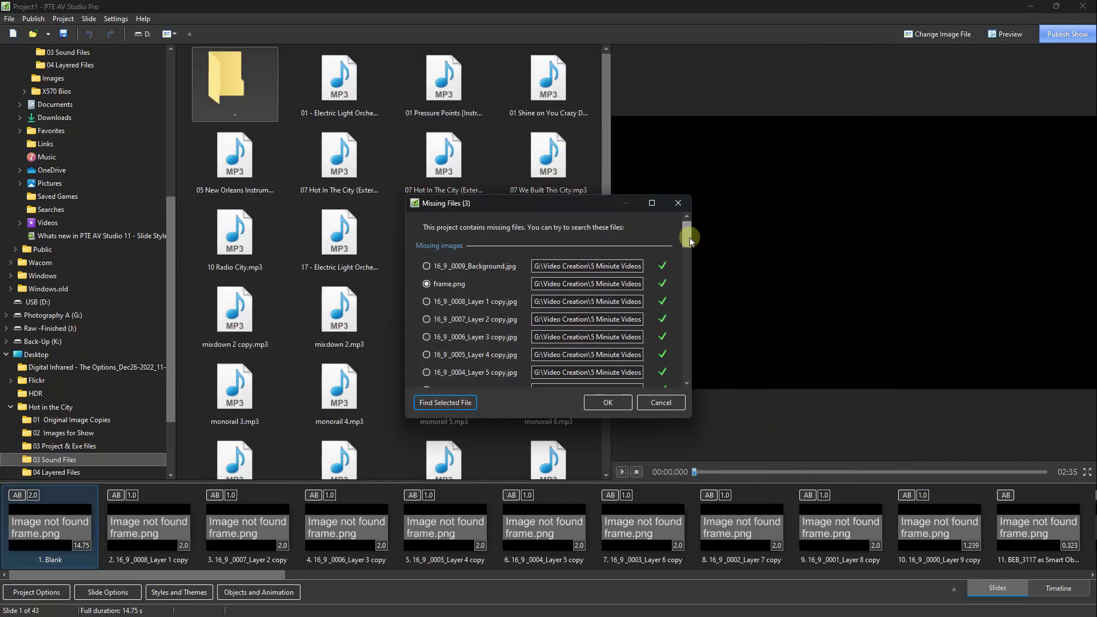
- Relink the missing monorail 8 audio to monorail 8 leaving doors close.mp3 in 03 Sound Files
drag(689, 240, 691, 373)
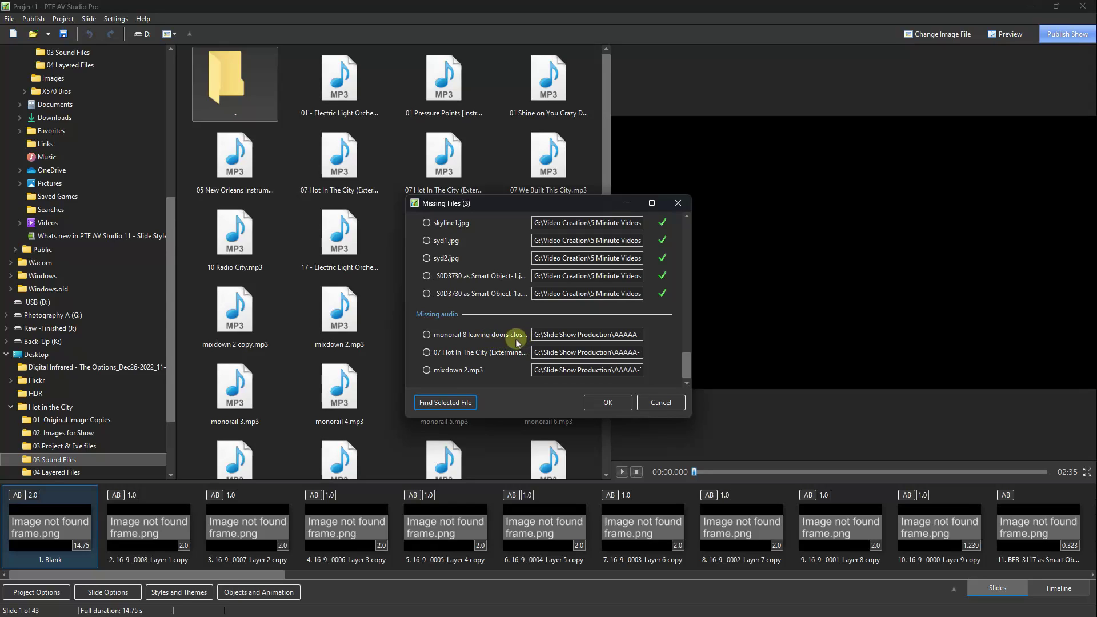
click(426, 335)
click(444, 403)
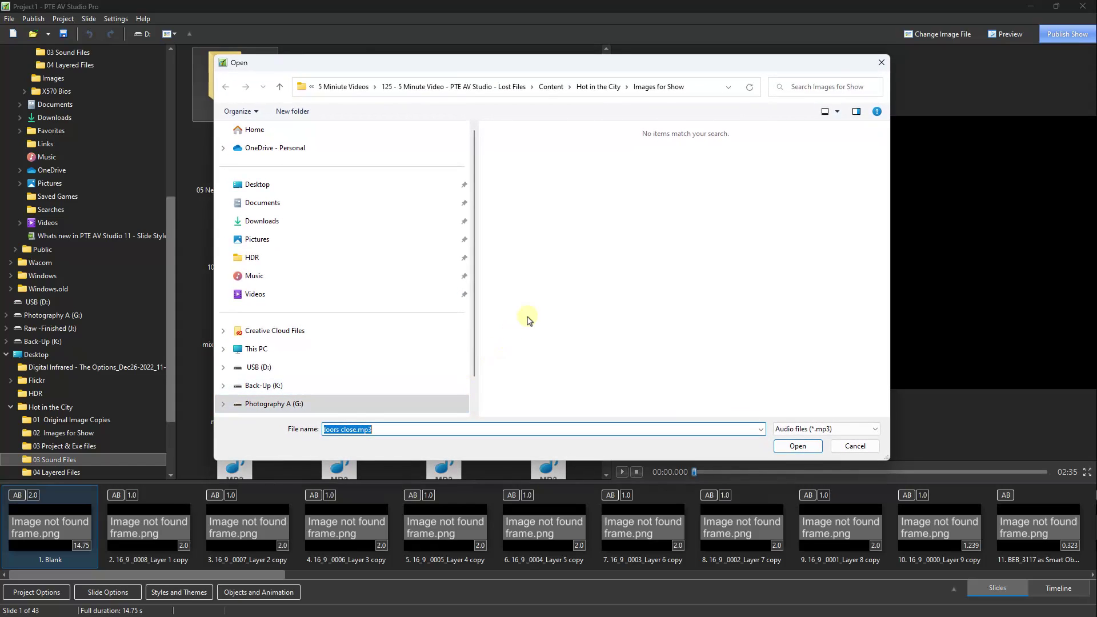
click(601, 91)
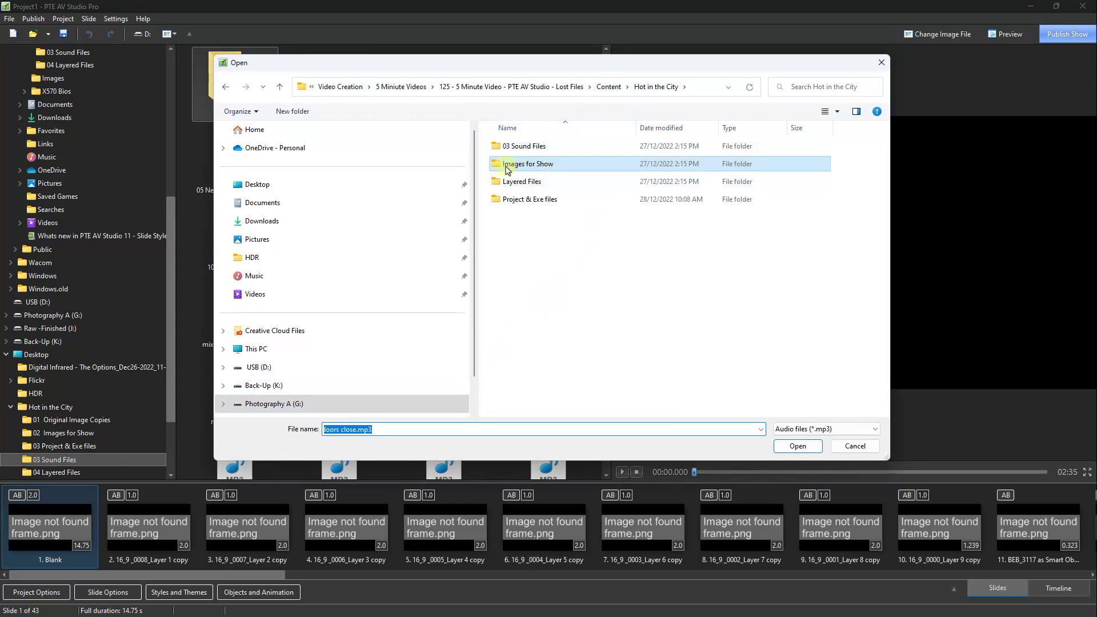
double_click(513, 148)
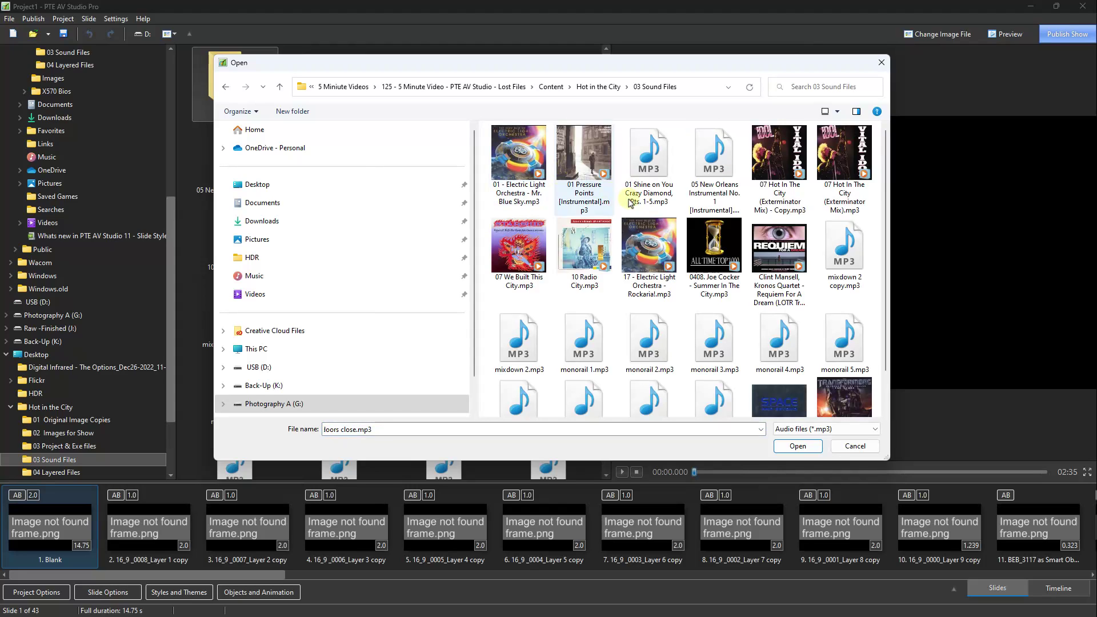
drag(884, 298, 886, 353)
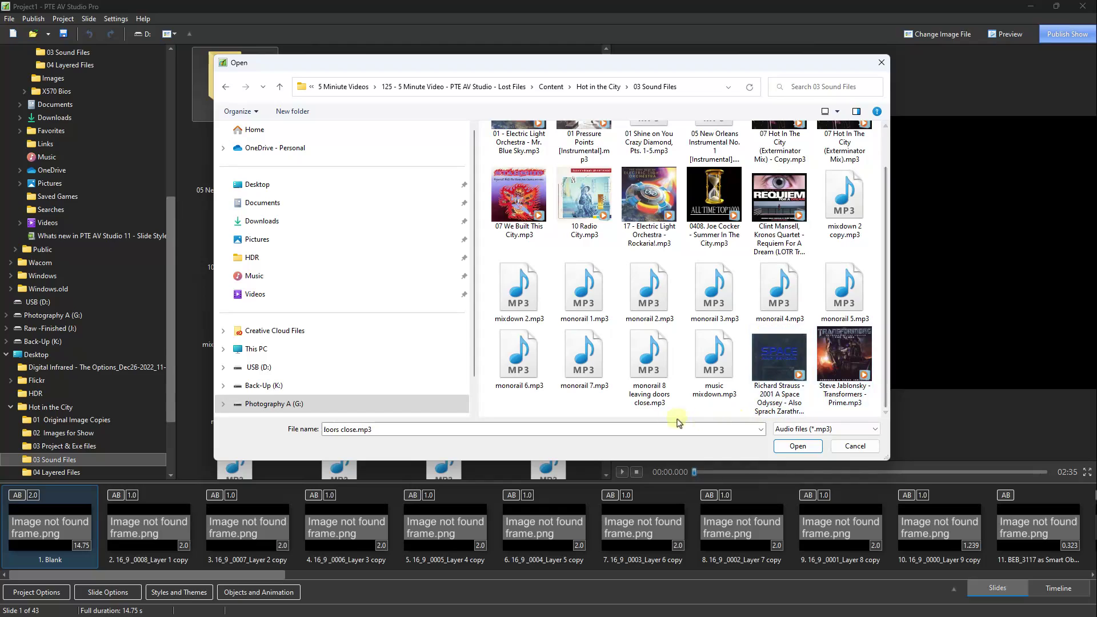
click(649, 364)
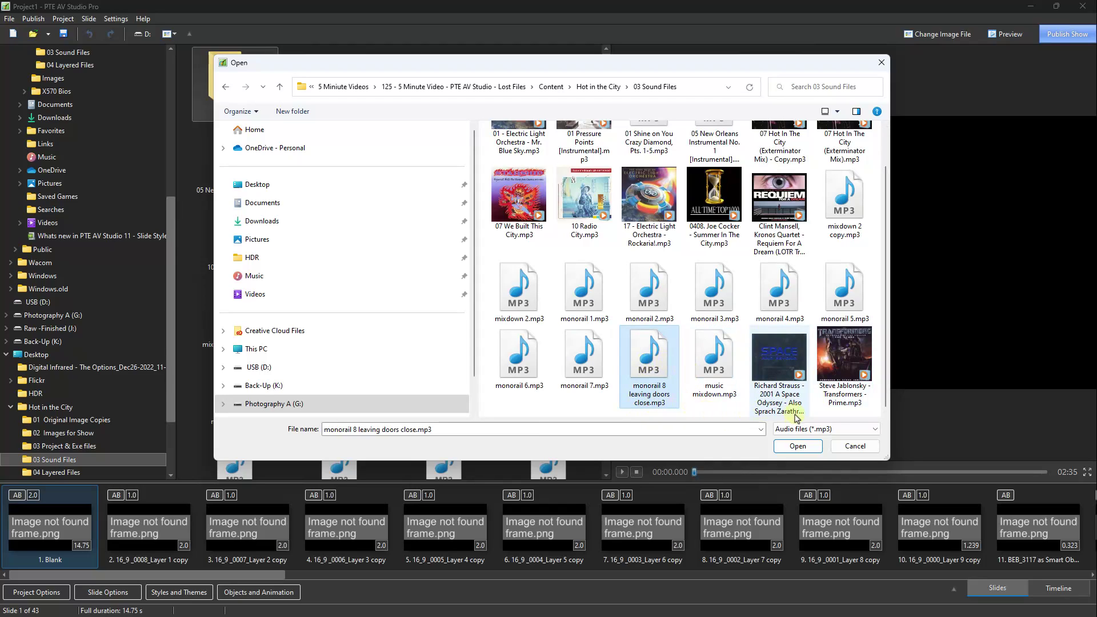
click(798, 446)
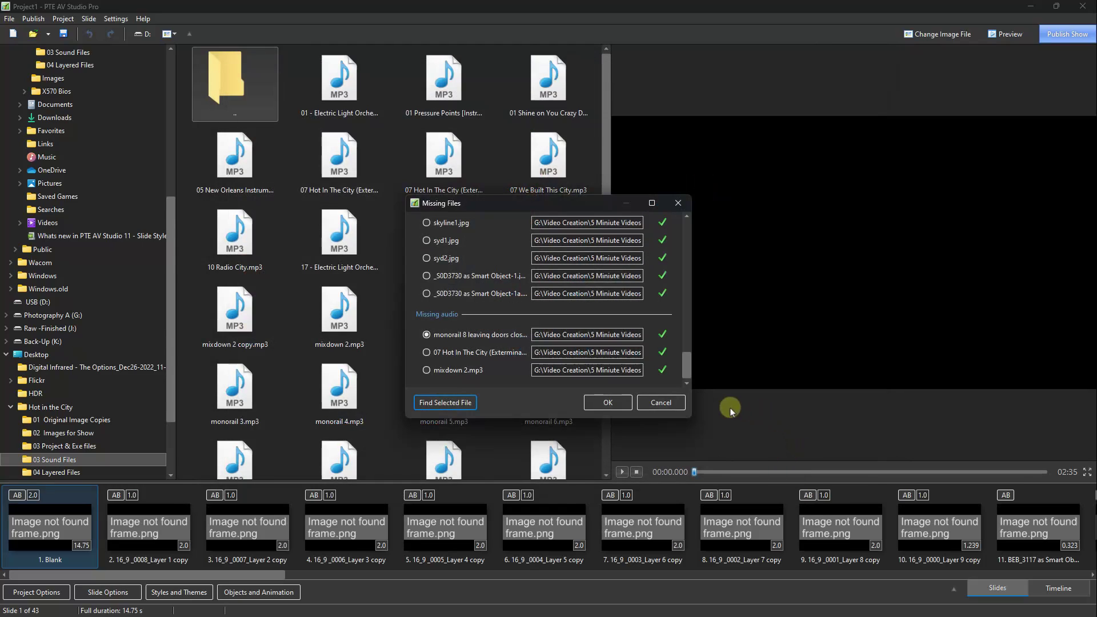
- Accept the relinked files and save the project as Hot in the City 2022.pte
click(608, 406)
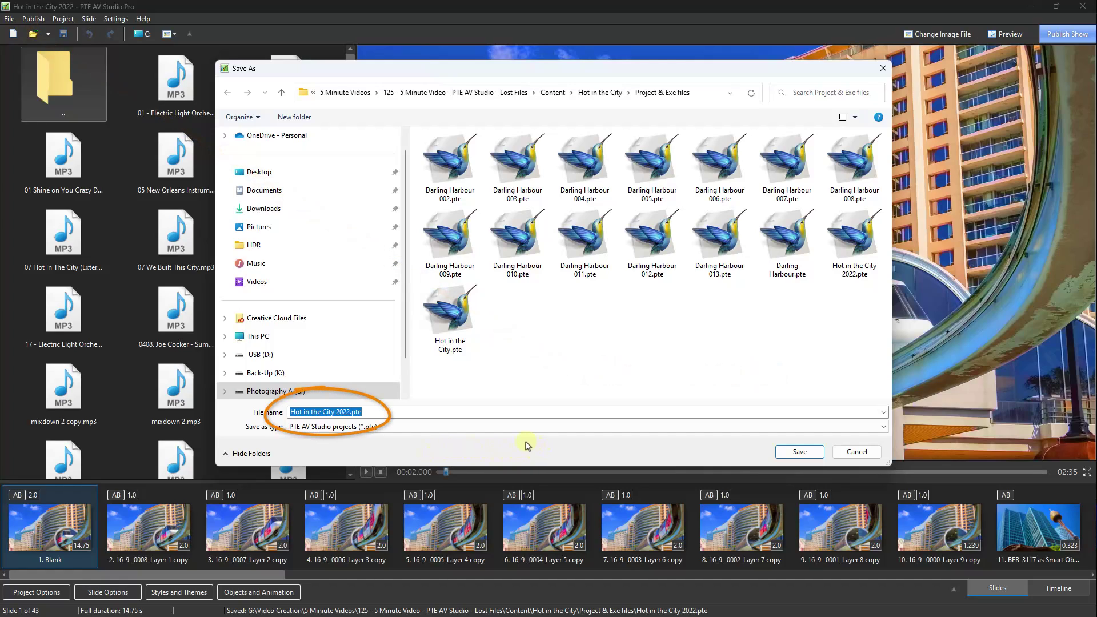
click(450, 313)
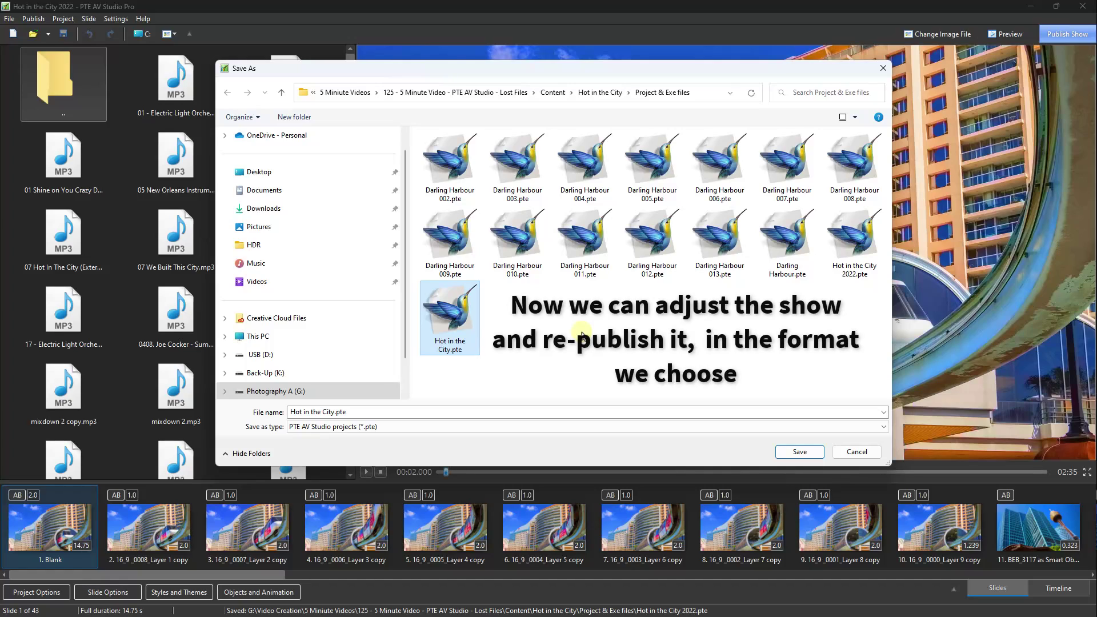
click(855, 452)
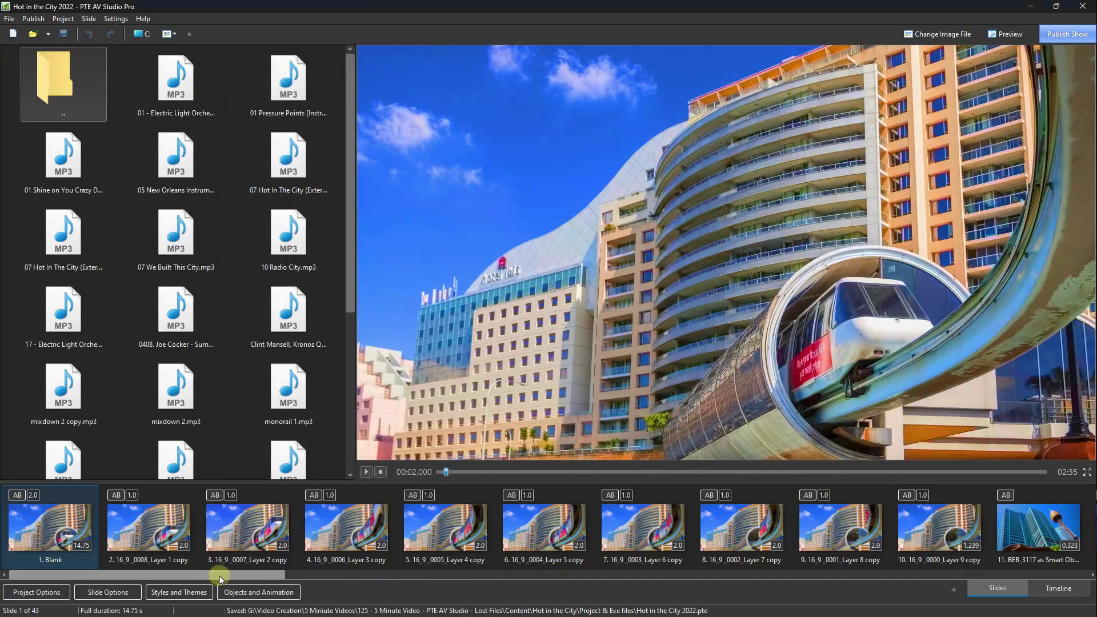
- Scroll to the end of the slide strip and preview the closing credit slide 42
drag(301, 575, 1040, 563)
click(941, 529)
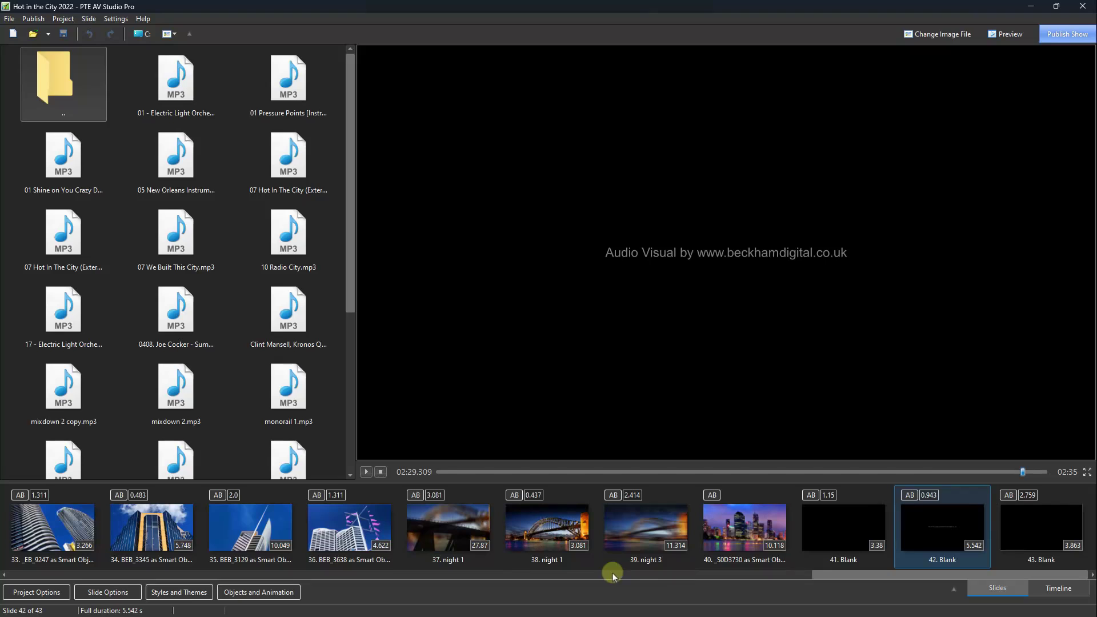
click(274, 592)
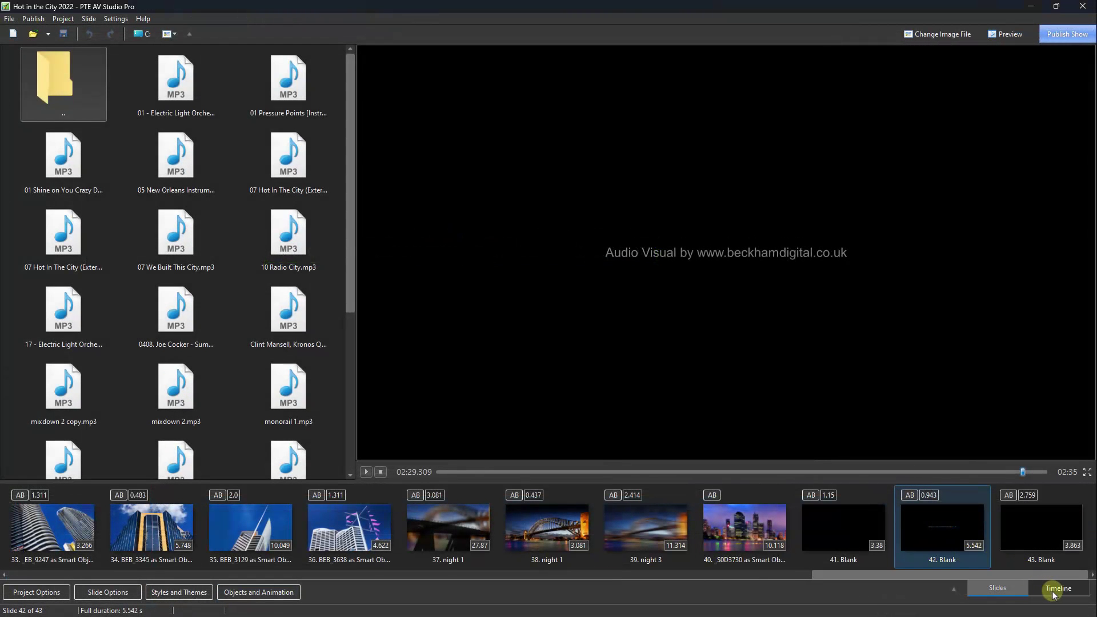
- Switch to the Timeline view and scroll it back to the start of the show
click(1054, 593)
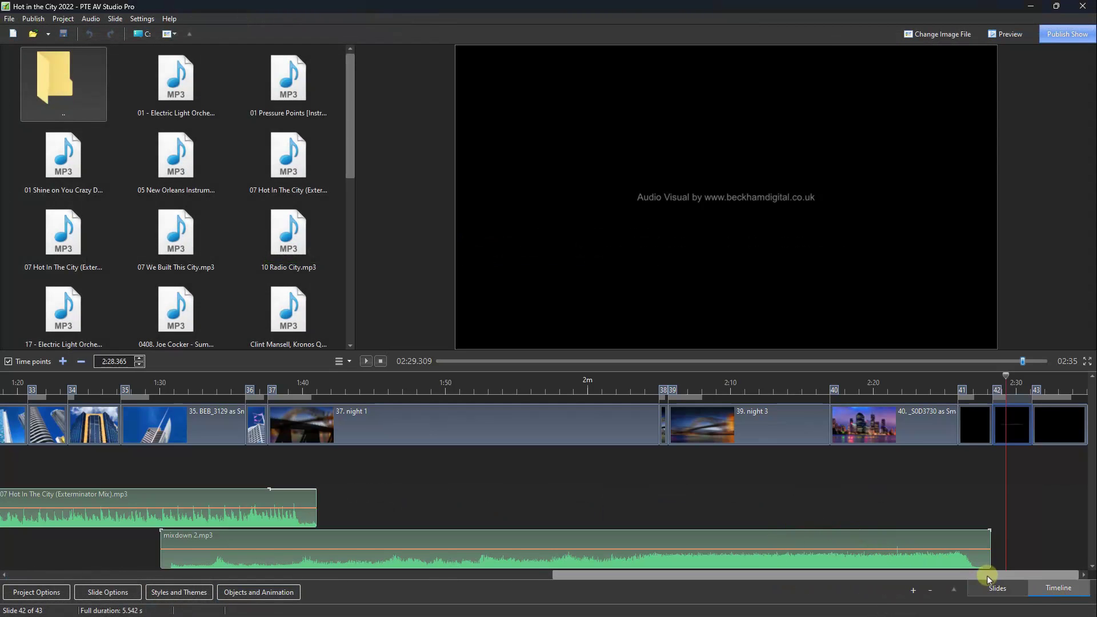
drag(991, 577, 437, 598)
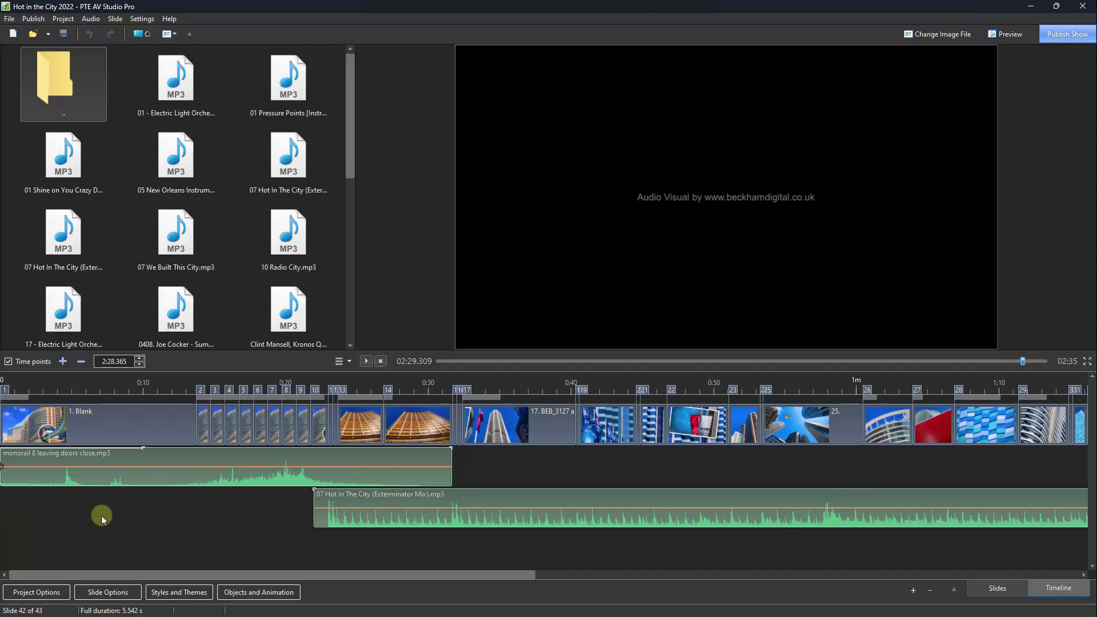